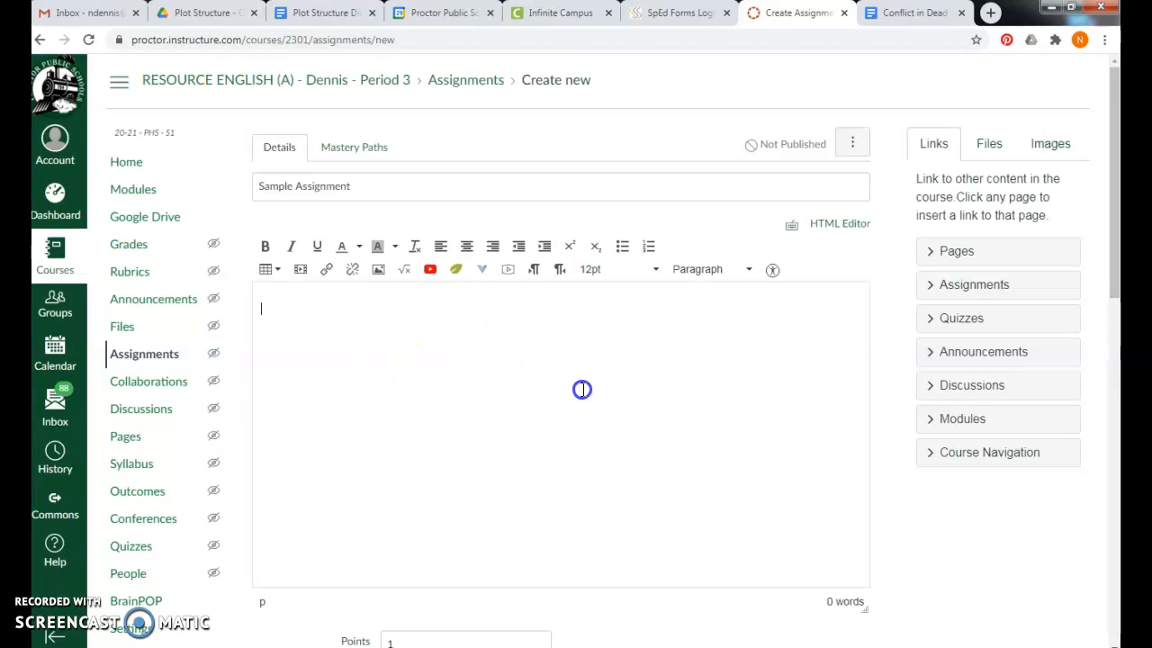
- Keep External Tool as the submission type and open Google Drive Cloud Assignment from the available external tools
scroll(583, 389, "down", 5)
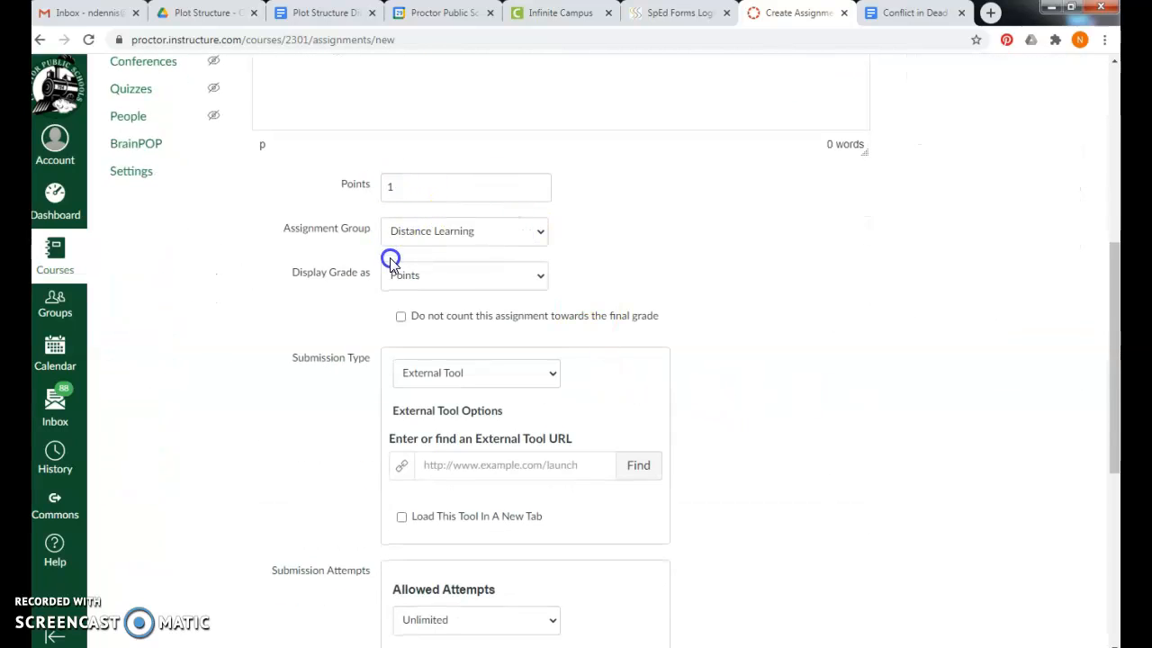
left_click(491, 376)
left_click(459, 373)
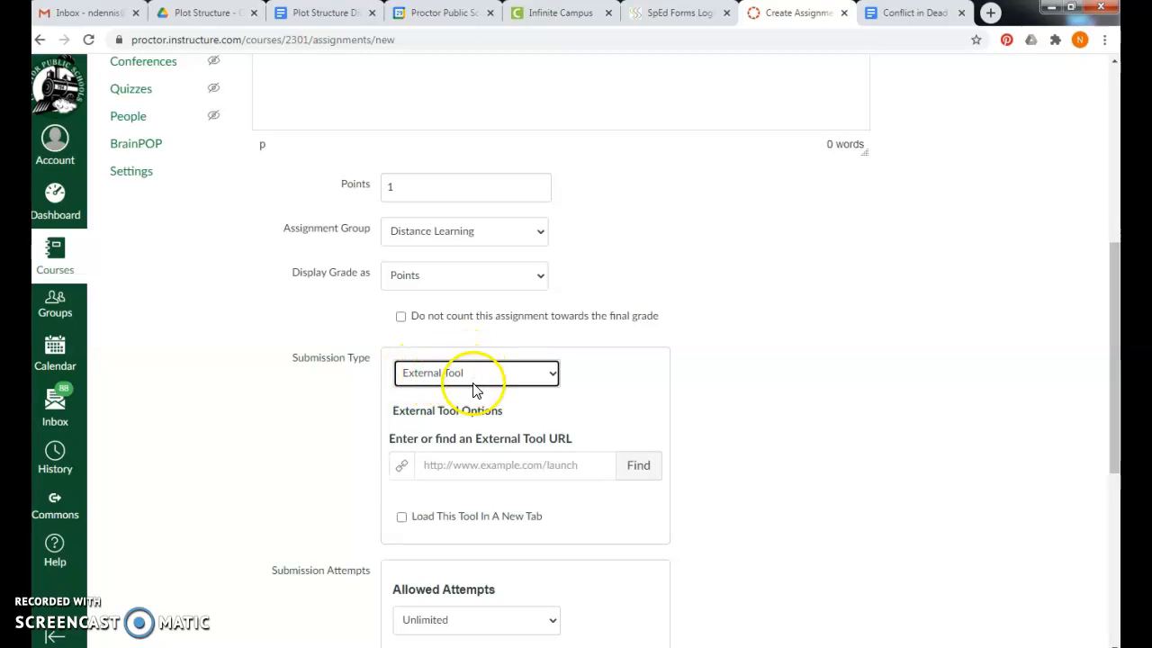
left_click(640, 468)
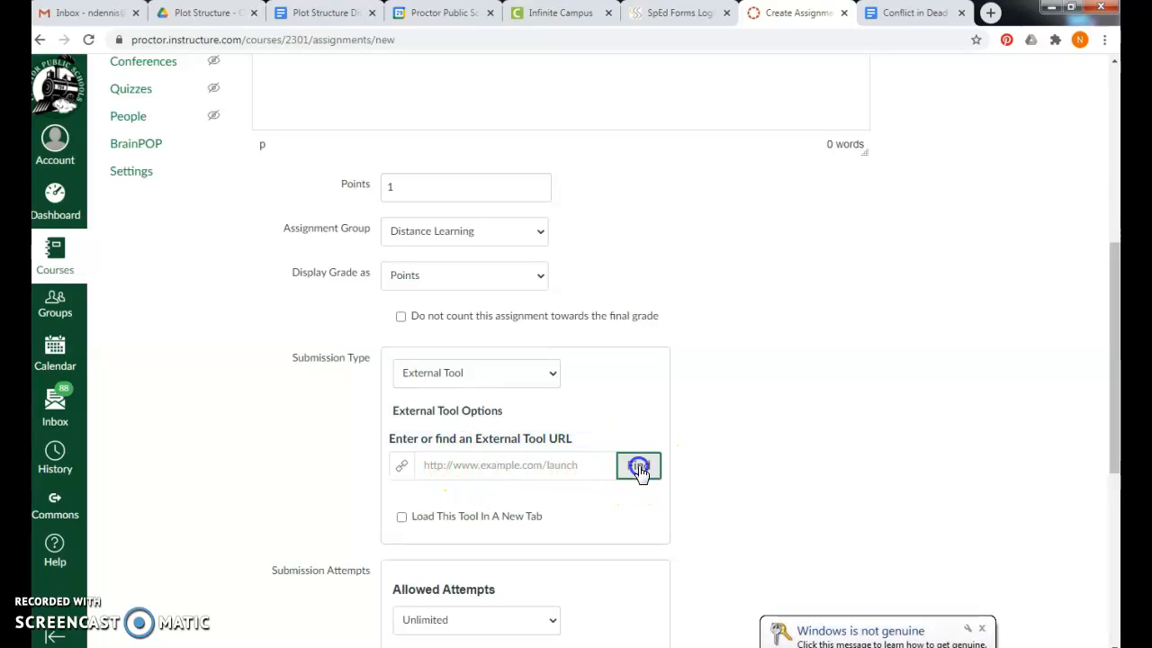
scroll(566, 387, "down", 3)
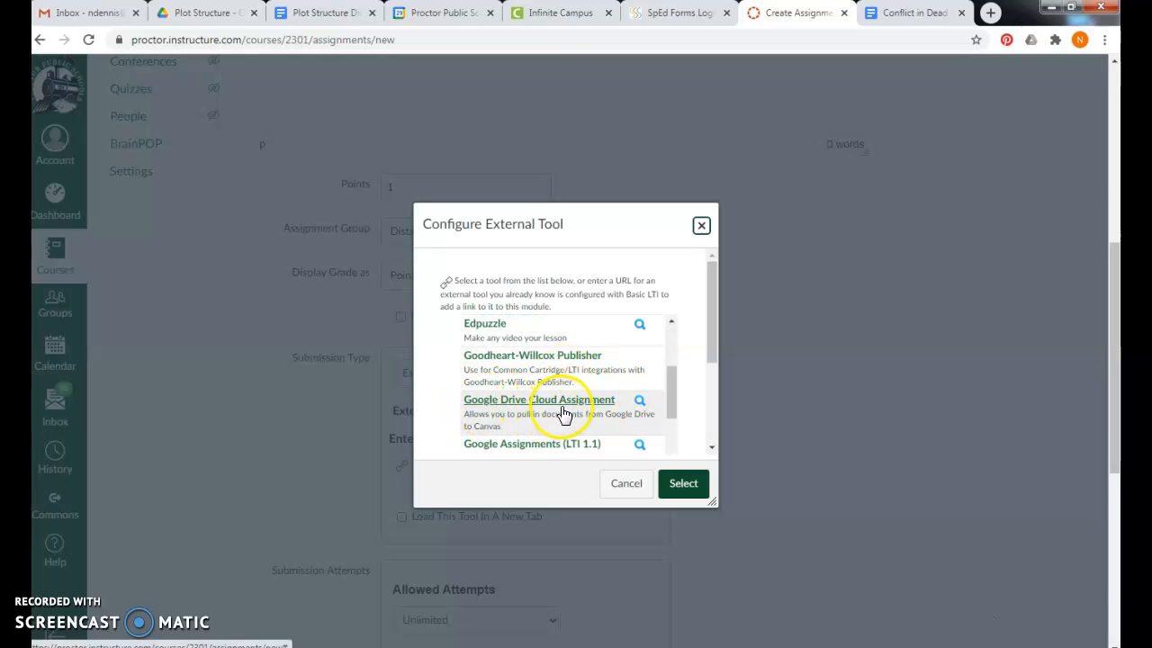
left_click(520, 407)
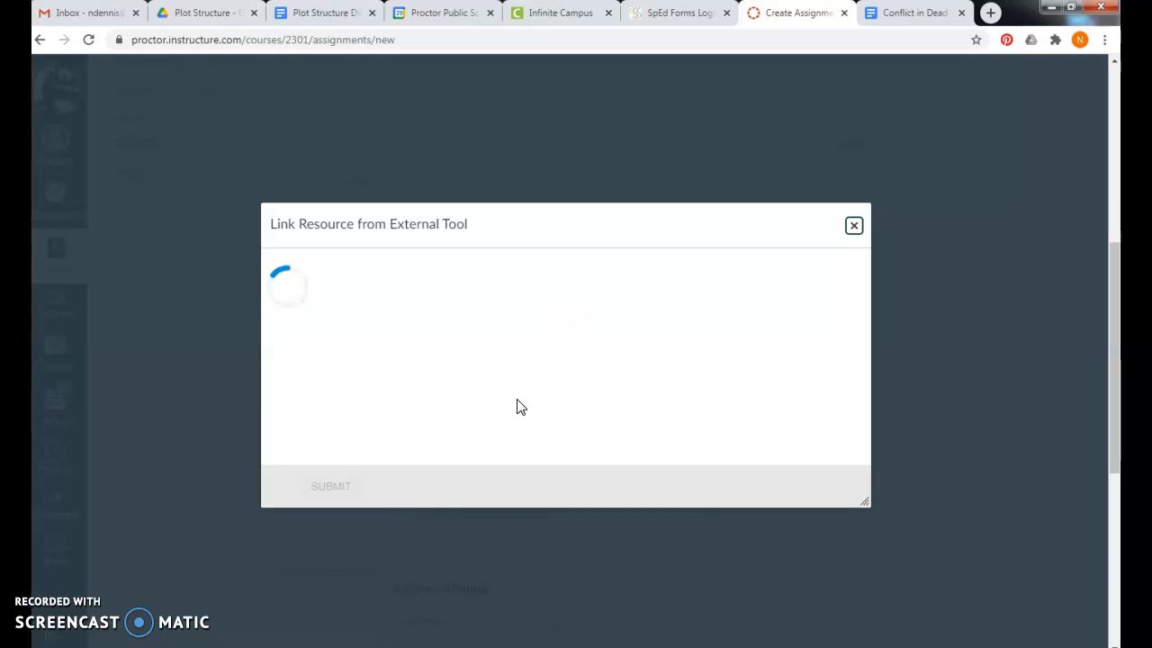
left_click(519, 393)
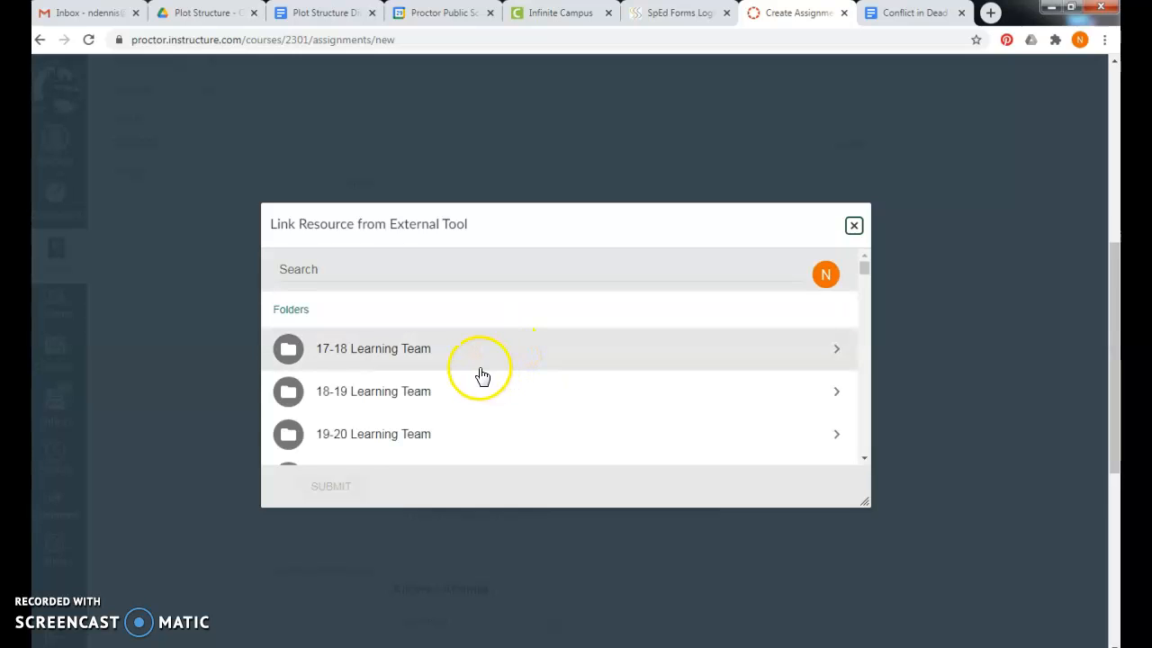
- Browse through the English folder in Google Drive to the subfolder containing the Plot Structure Diagram documents
scroll(482, 376, "down", 5)
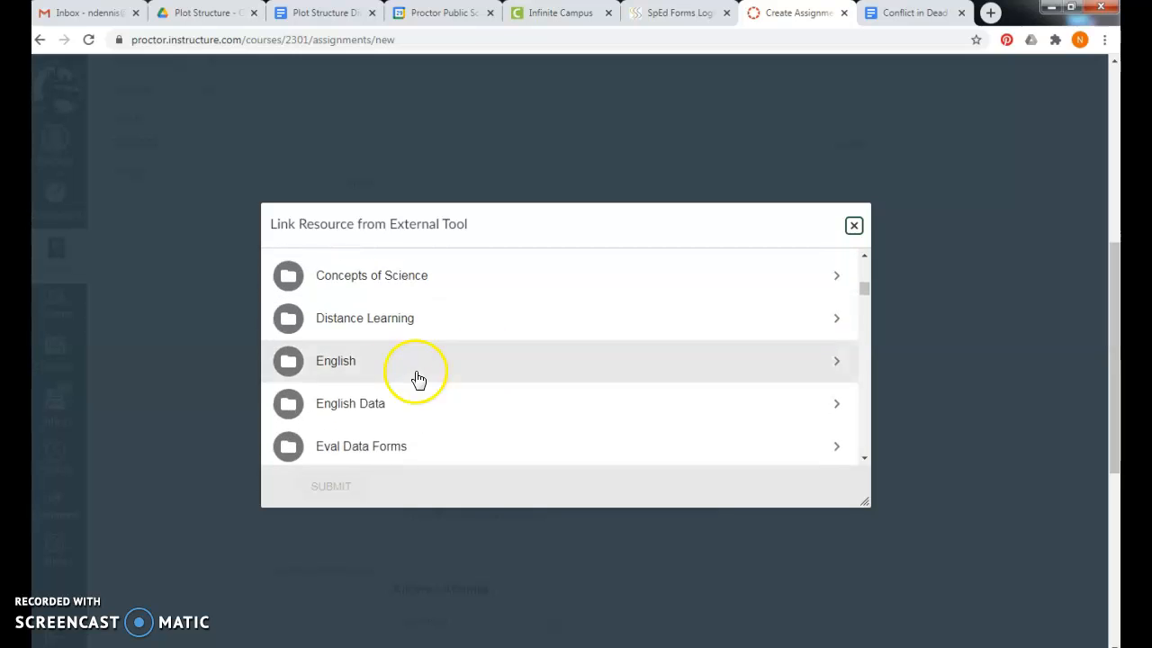
left_click(360, 371)
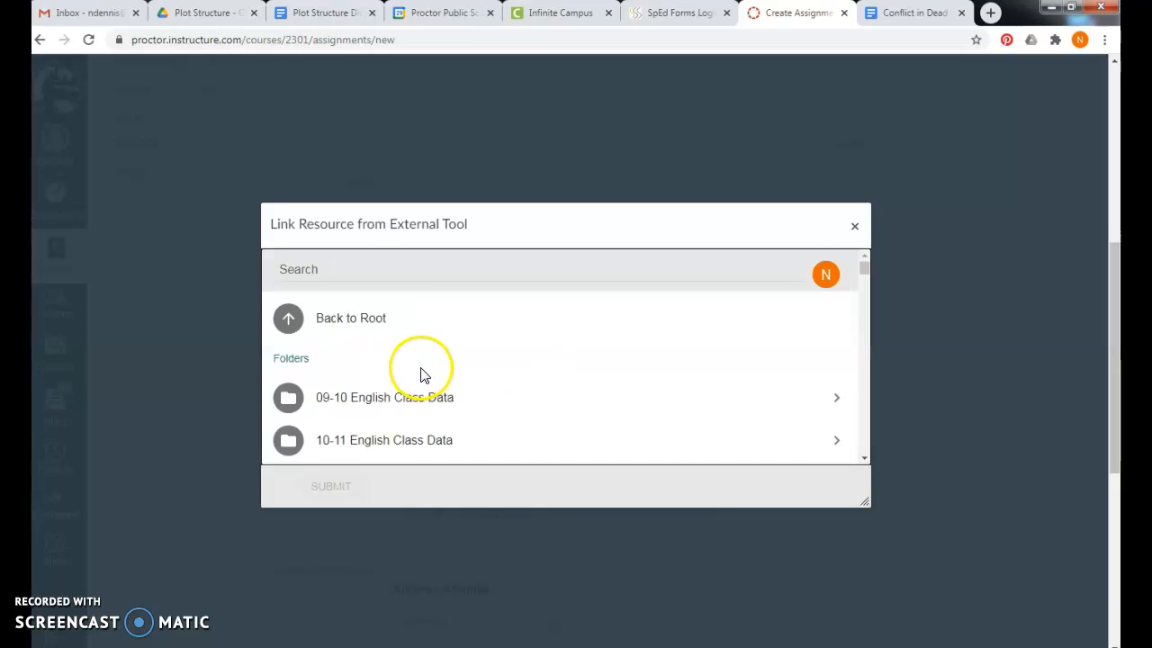
scroll(423, 375, "down", 7)
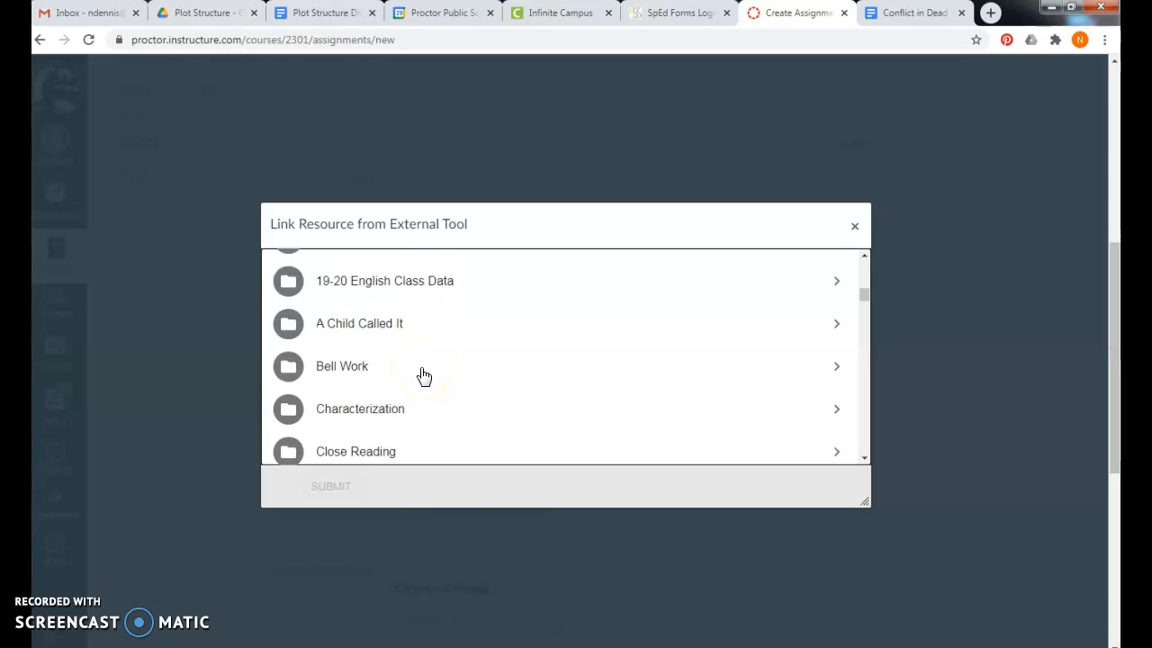
scroll(423, 376, "down", 8)
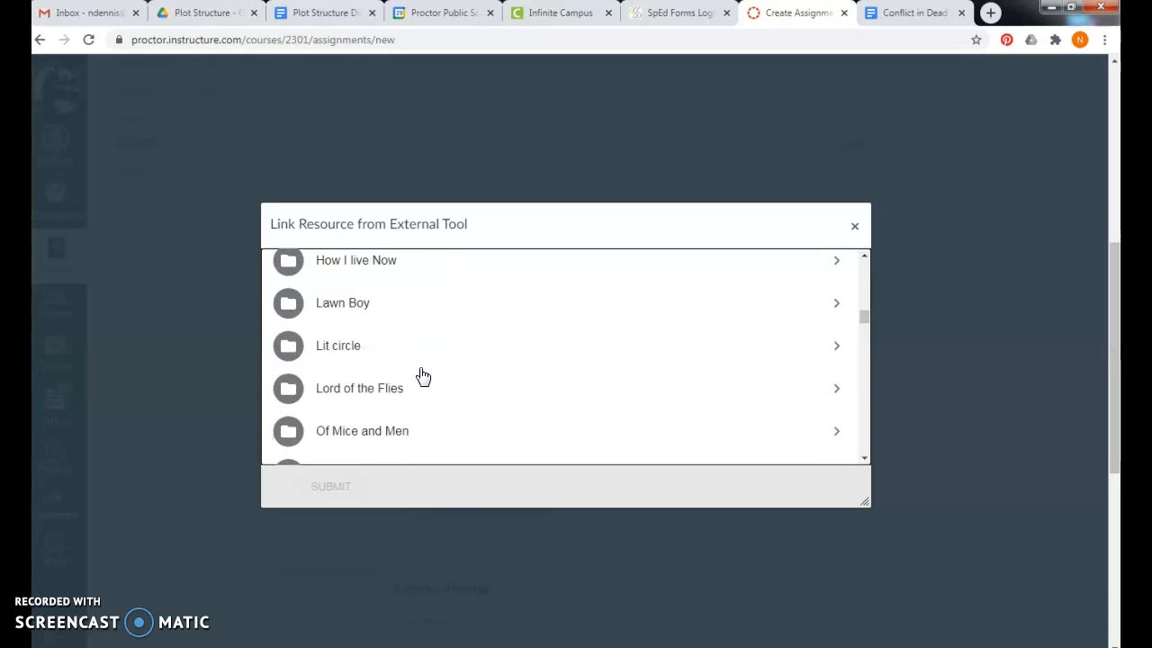
left_click(378, 328)
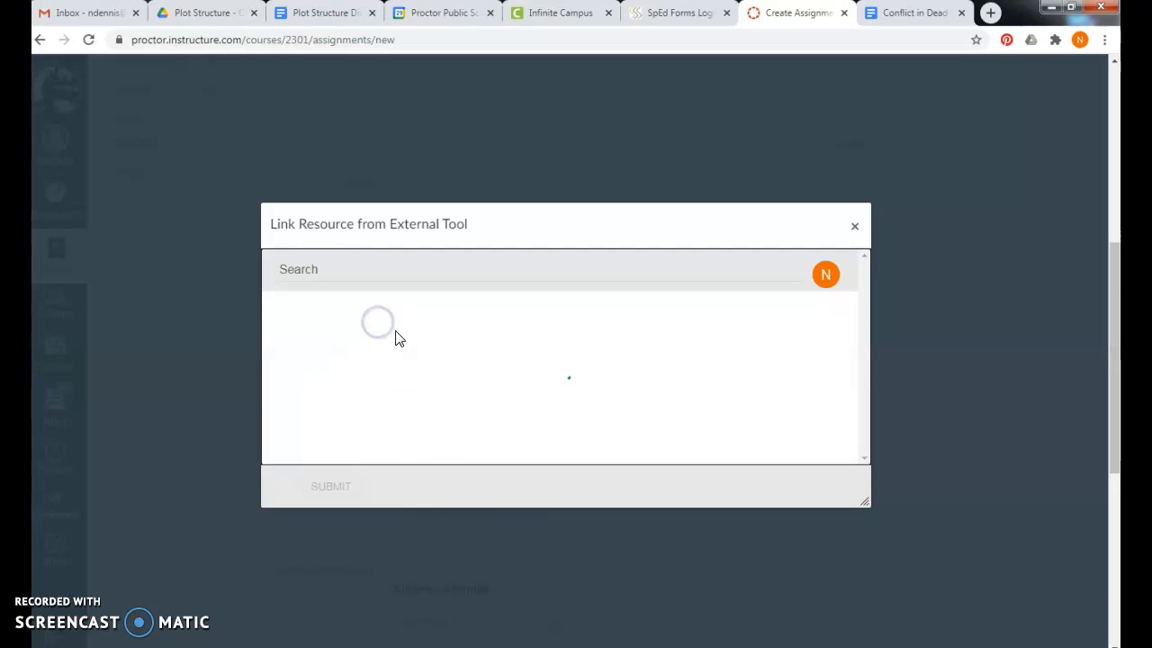
scroll(421, 362, "down", 2)
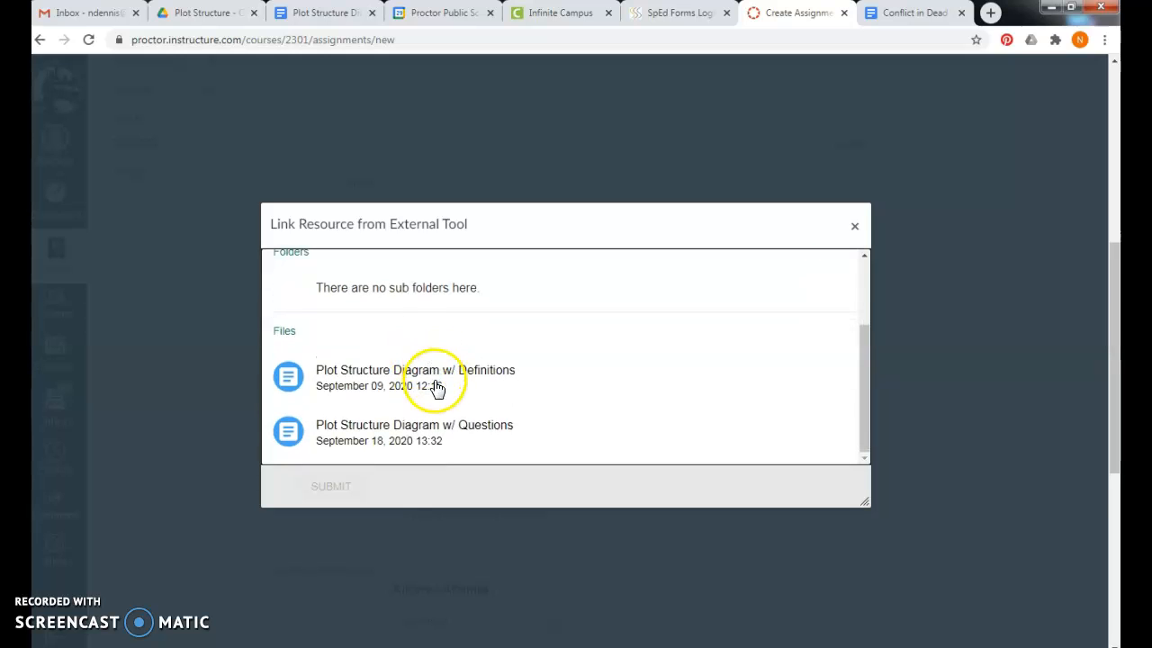
- Submit "Plot Structure Diagram w/ Questions" as the linked resource and confirm the external tool selection
left_click(382, 433)
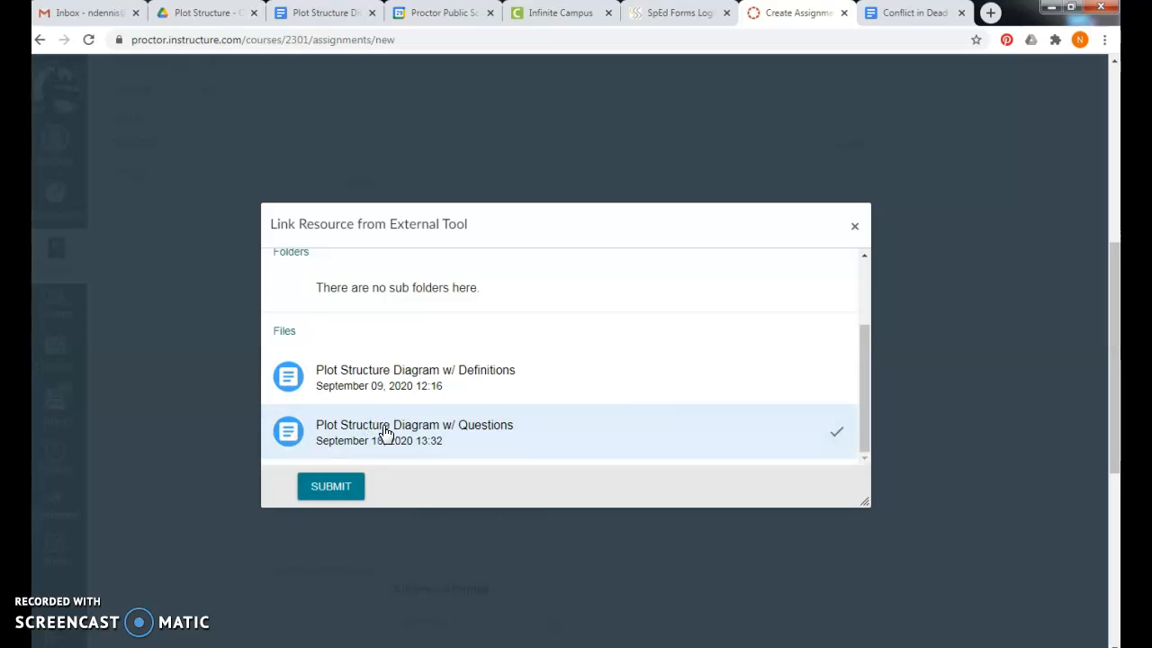
left_click(327, 493)
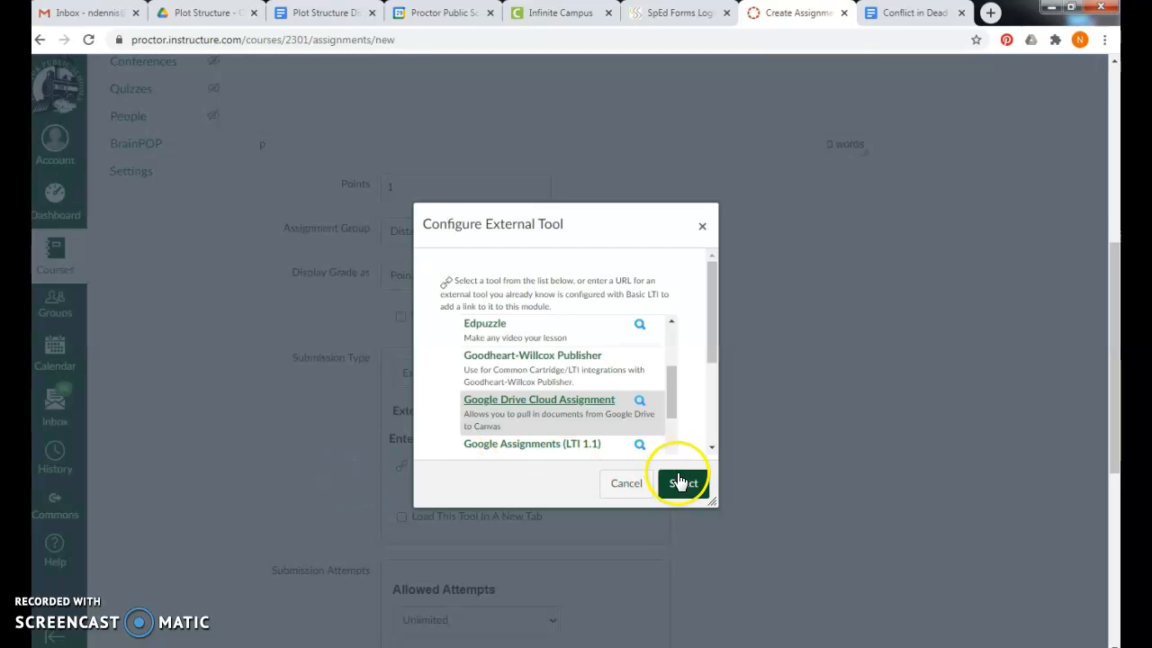
left_click(683, 484)
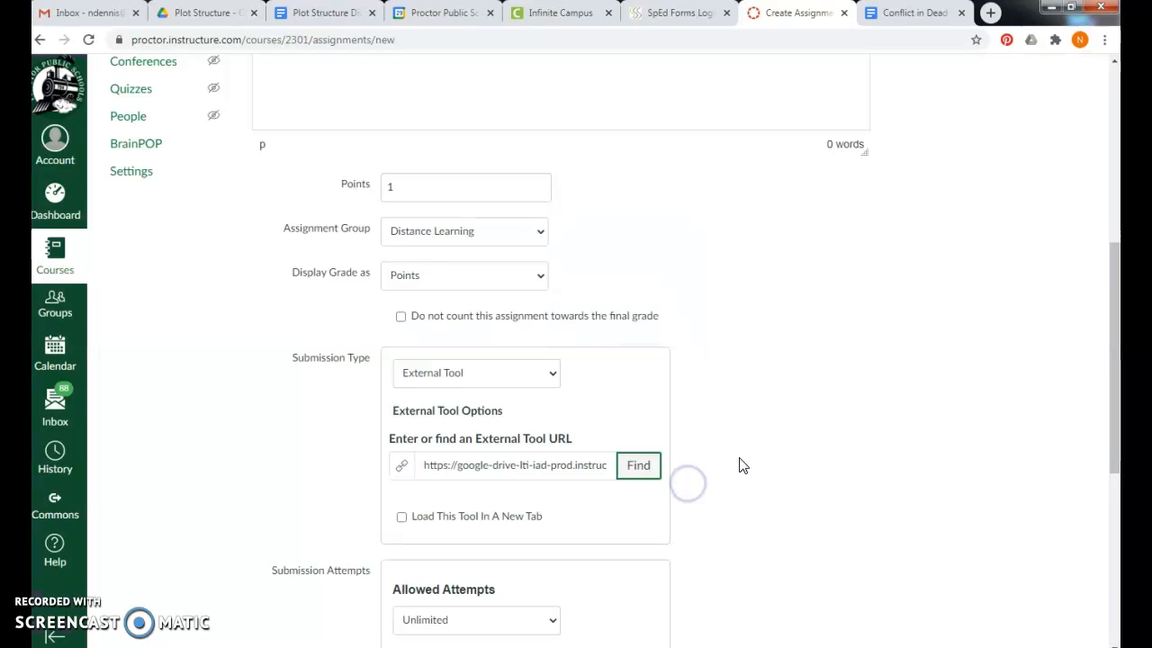
- Set the assignment's due date to October 29, 2020 for Everyone and save it without publishing
scroll(754, 438, "down", 5)
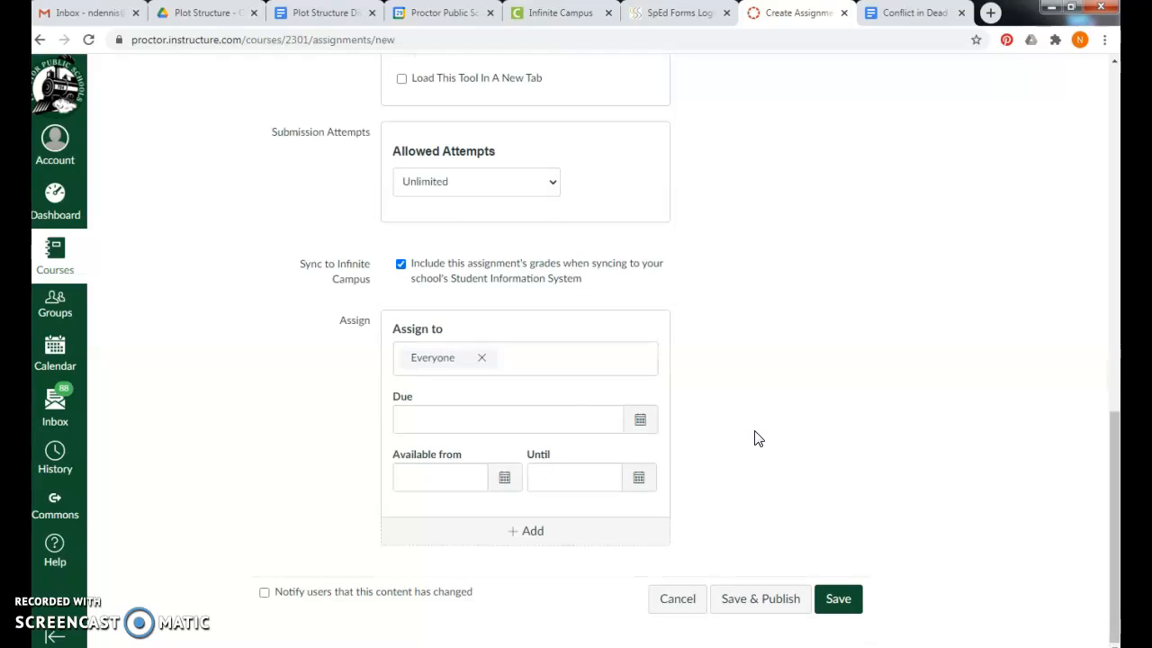
left_click(639, 421)
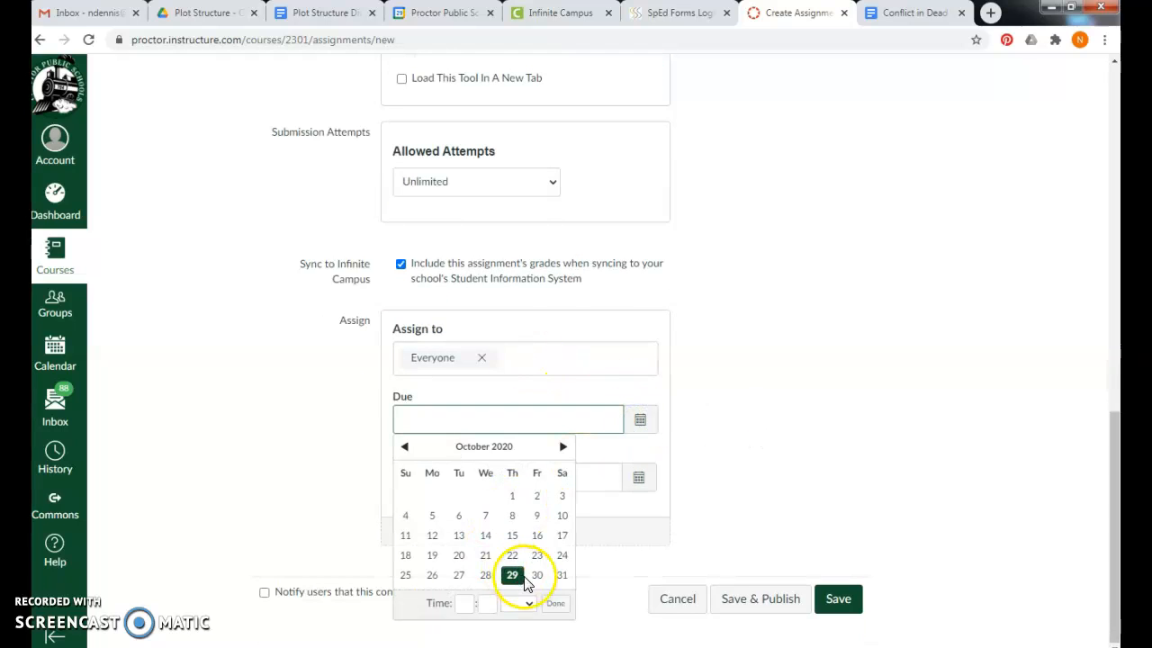
left_click(512, 574)
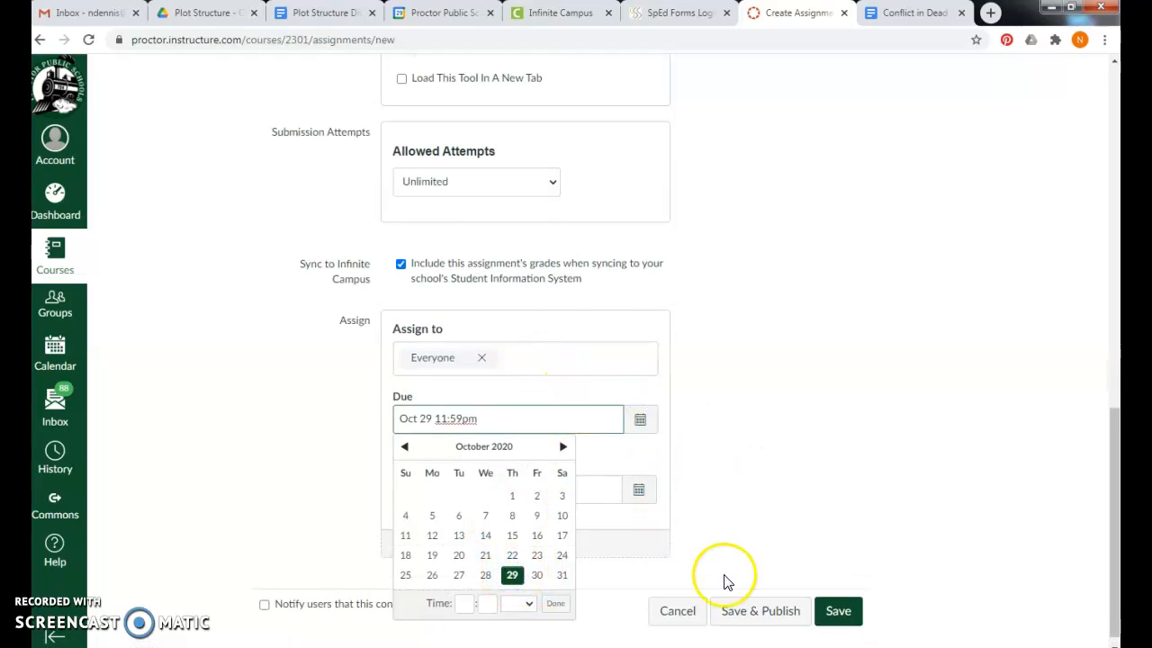
left_click(837, 614)
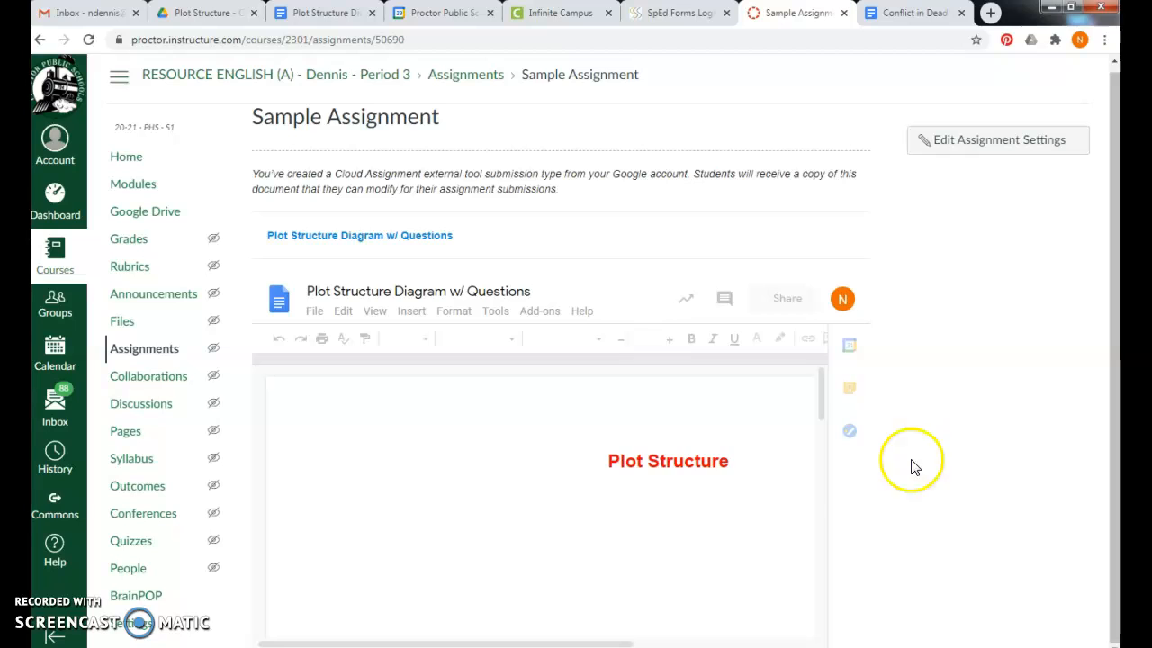
- Review the embedded Plot Structure Diagram w/ Questions document, examining the plot diagram and the numbered story questions
scroll(670, 464, "down", 2)
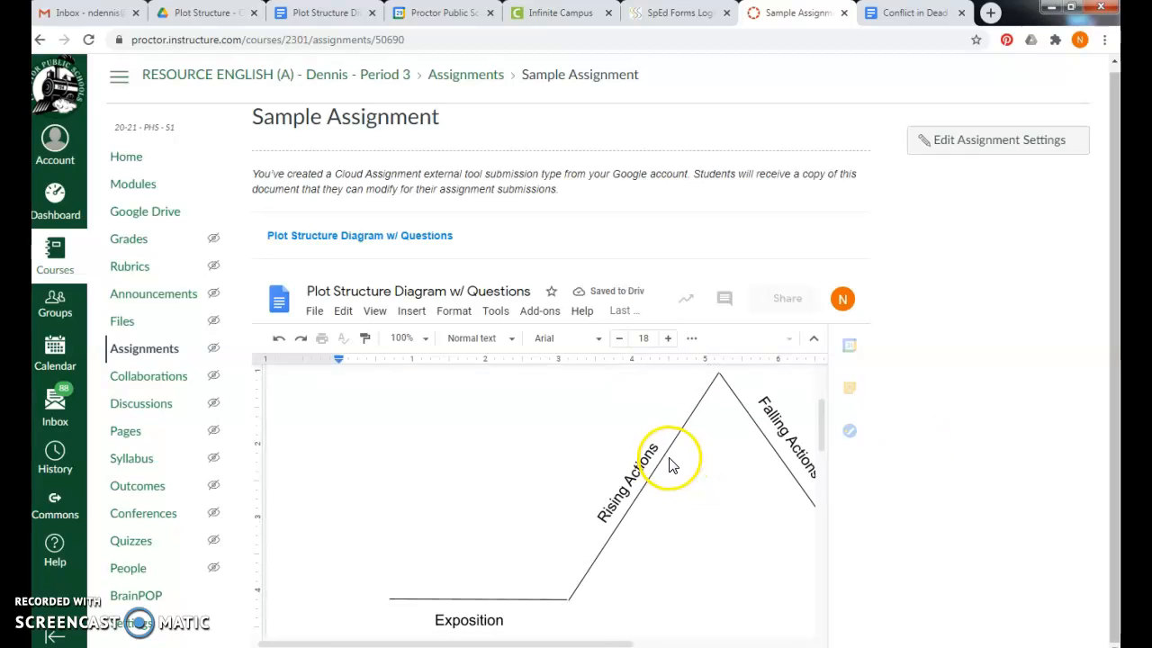
scroll(598, 464, "down", 3)
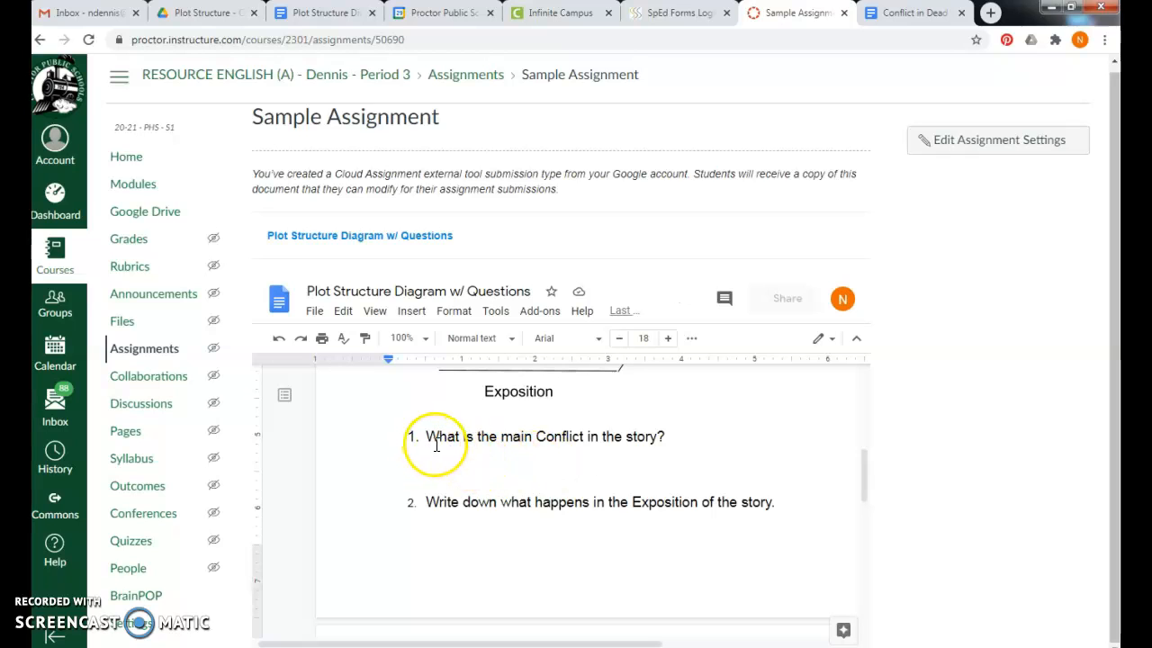
scroll(585, 460, "up", 1)
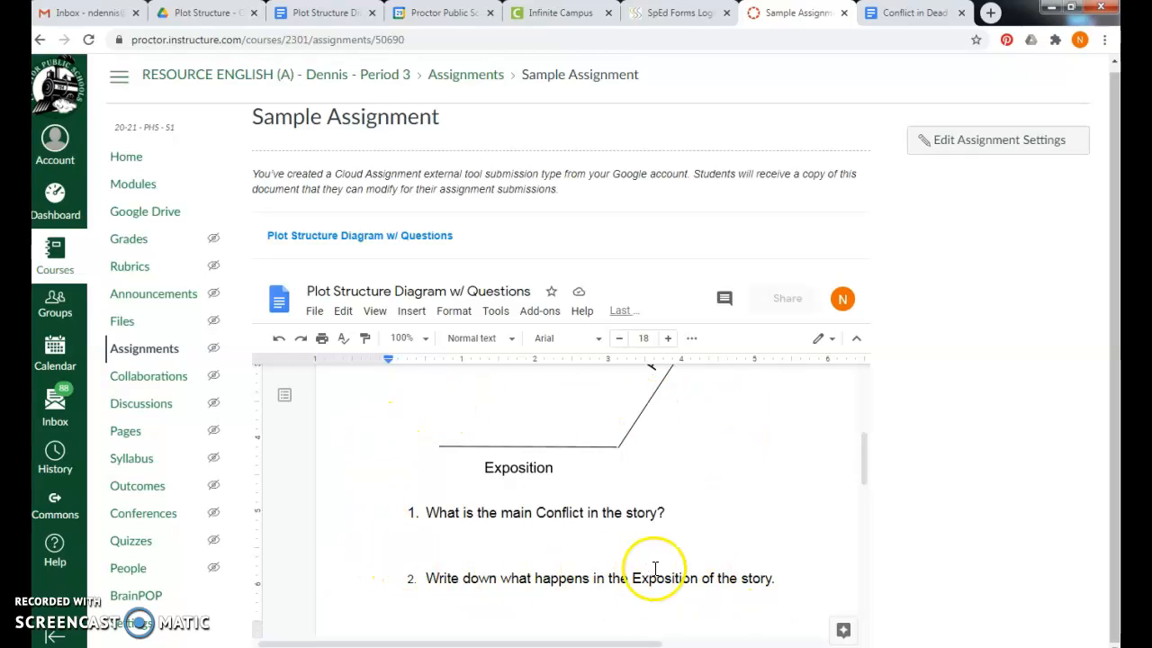
scroll(630, 491, "down", 1)
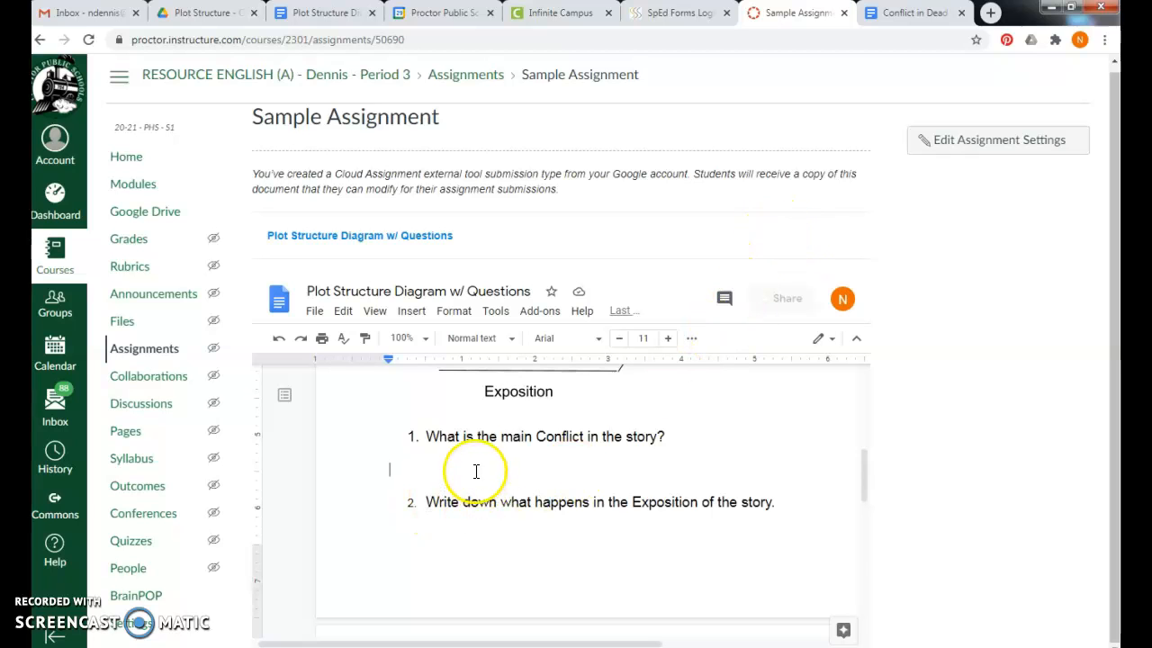
scroll(571, 478, "down", 3)
scroll(571, 477, "down", 1)
scroll(689, 395, "up", 5)
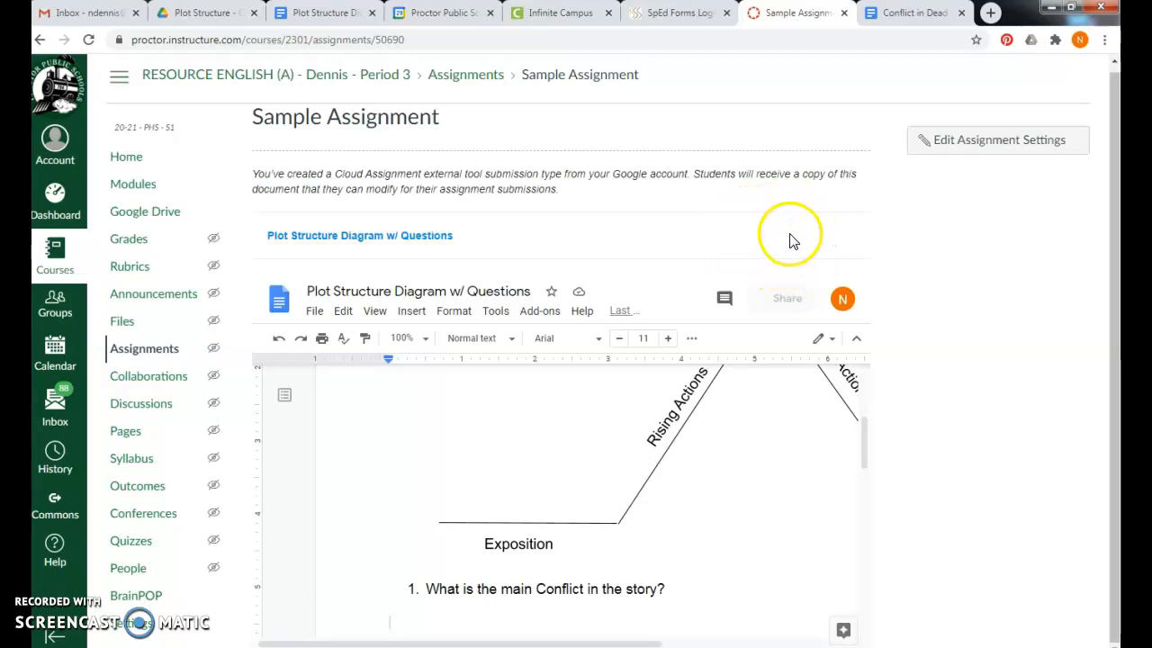
scroll(623, 489, "down", 3)
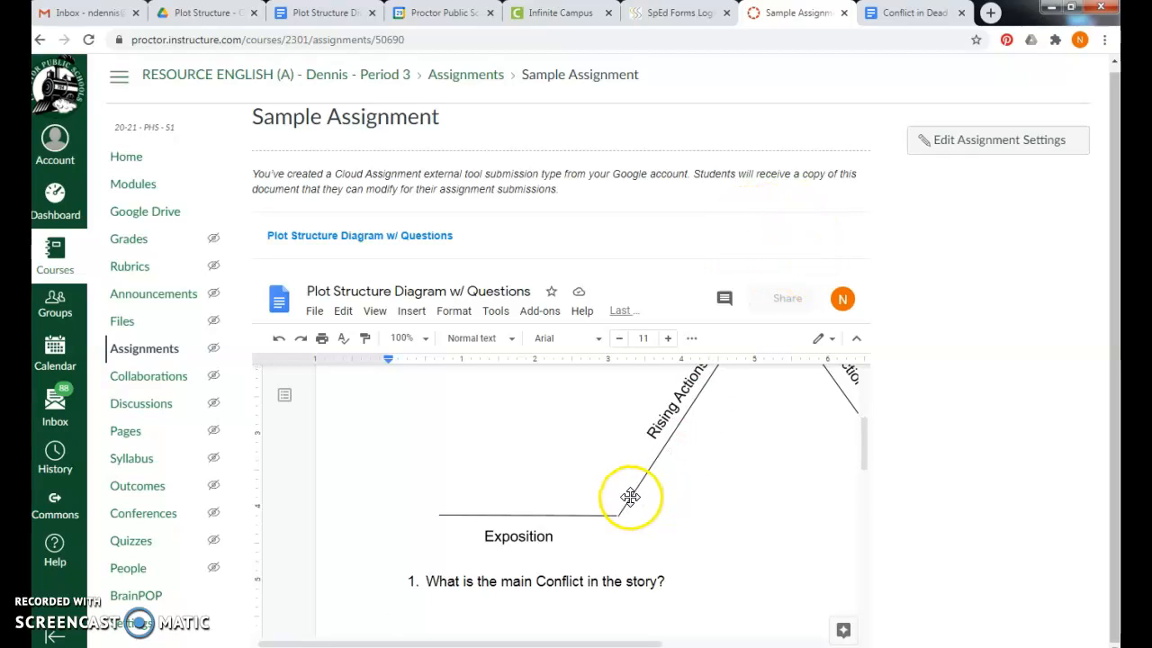
scroll(625, 495, "up", 3)
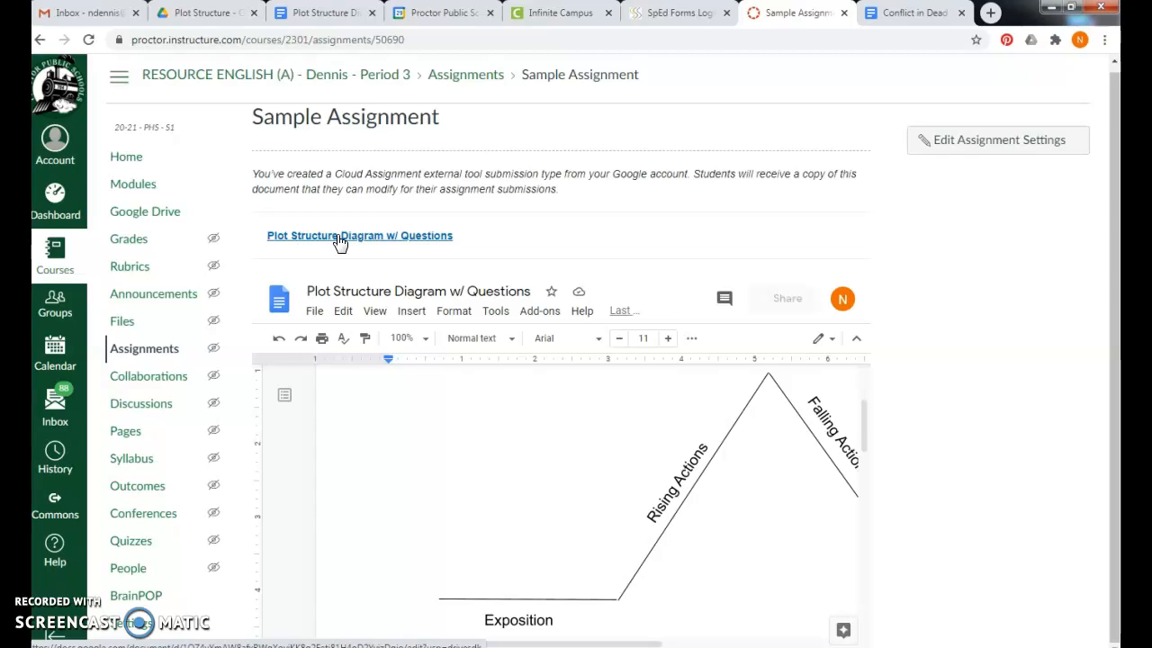
scroll(557, 454, "down", 3)
scroll(560, 462, "up", 2)
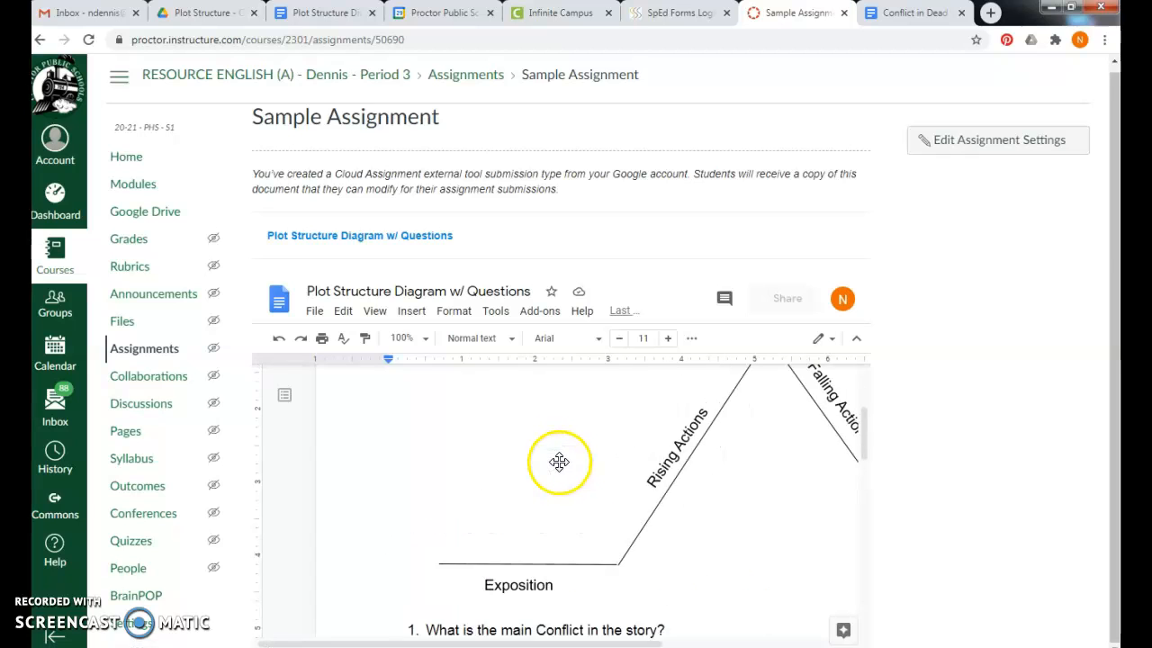
scroll(559, 462, "up", 3)
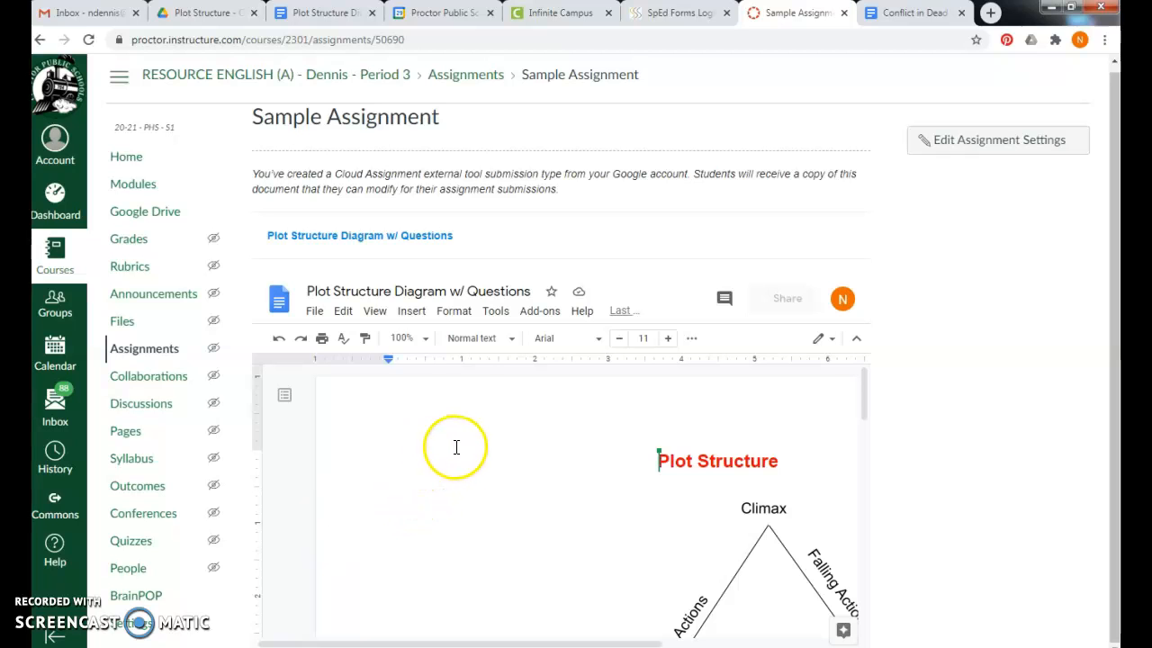
scroll(456, 447, "down", 3)
scroll(456, 447, "down", 7)
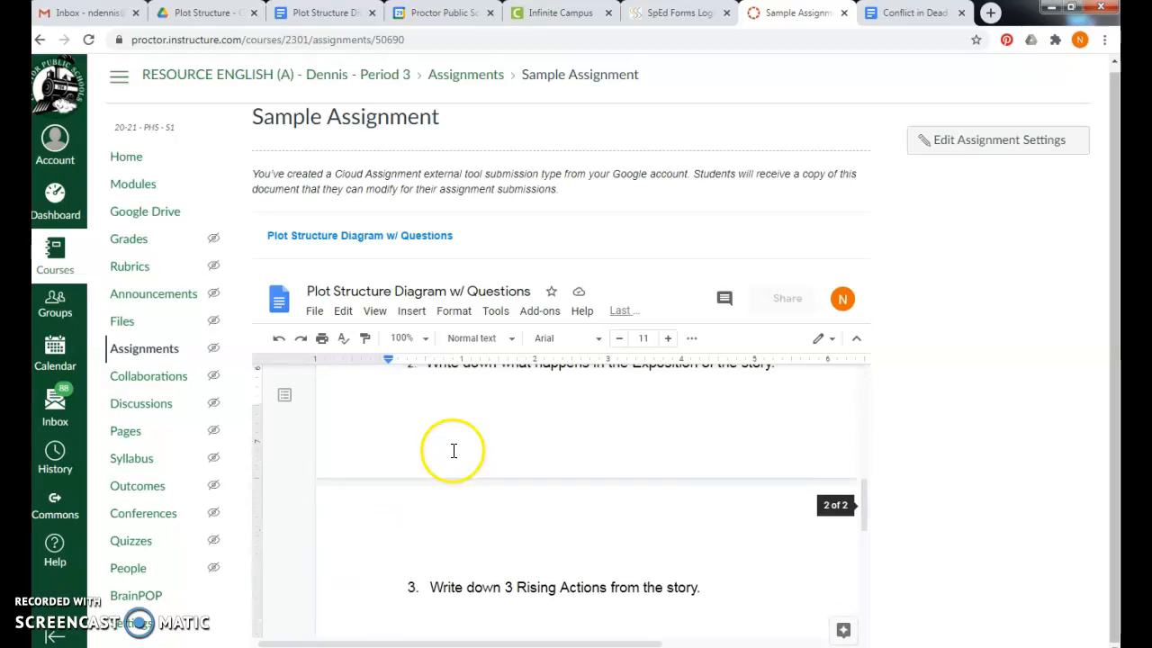
scroll(454, 452, "up", 5)
scroll(454, 452, "up", 6)
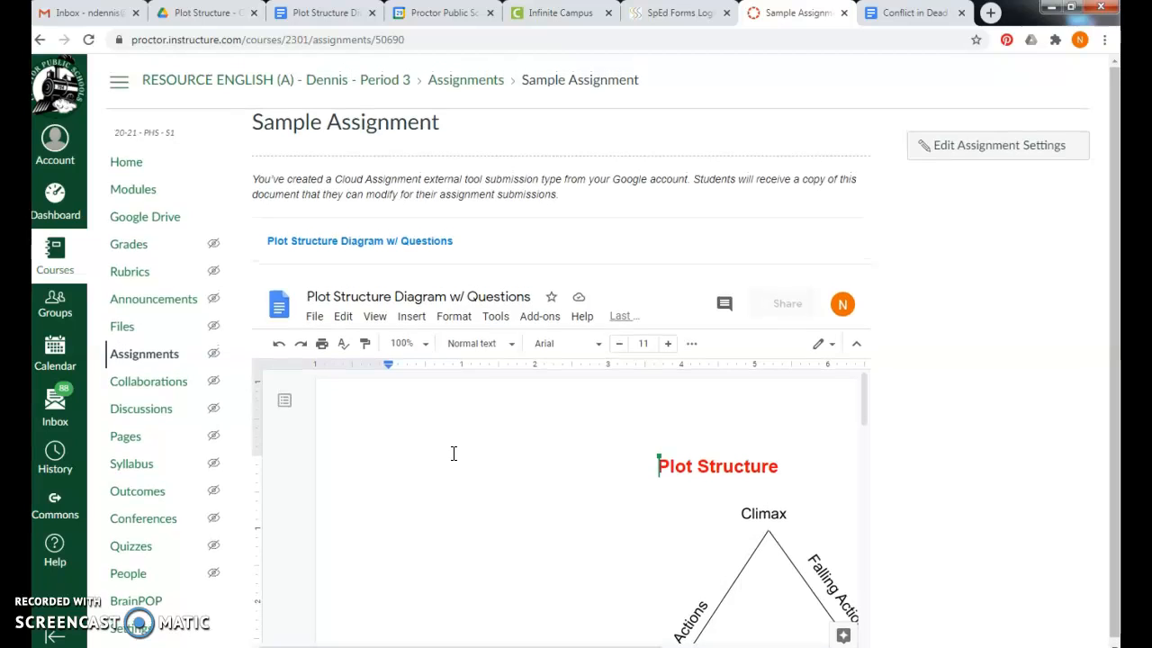